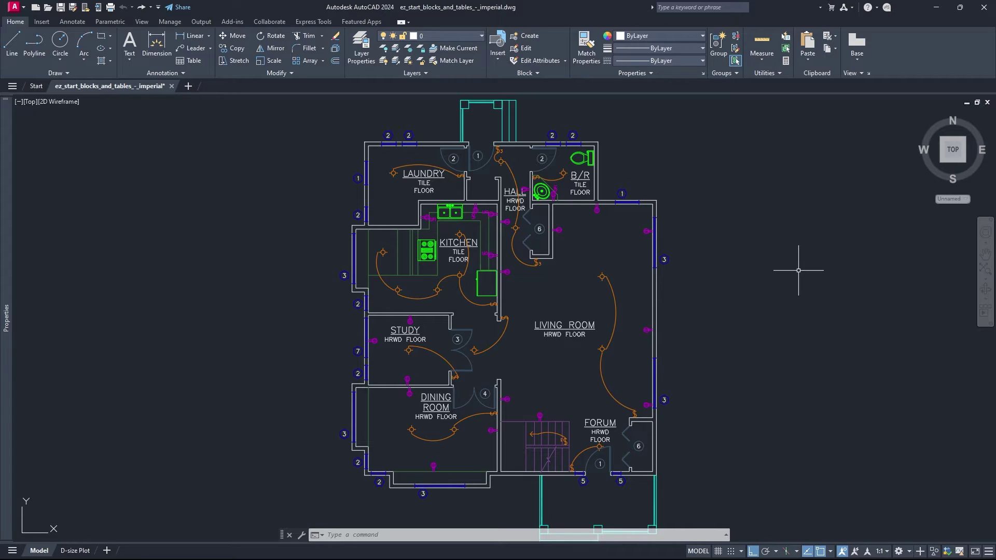
Step: Try to delete the Walls layer in the Layer Properties Manager
{"action": "left_click", "coordinate": [357, 51]}
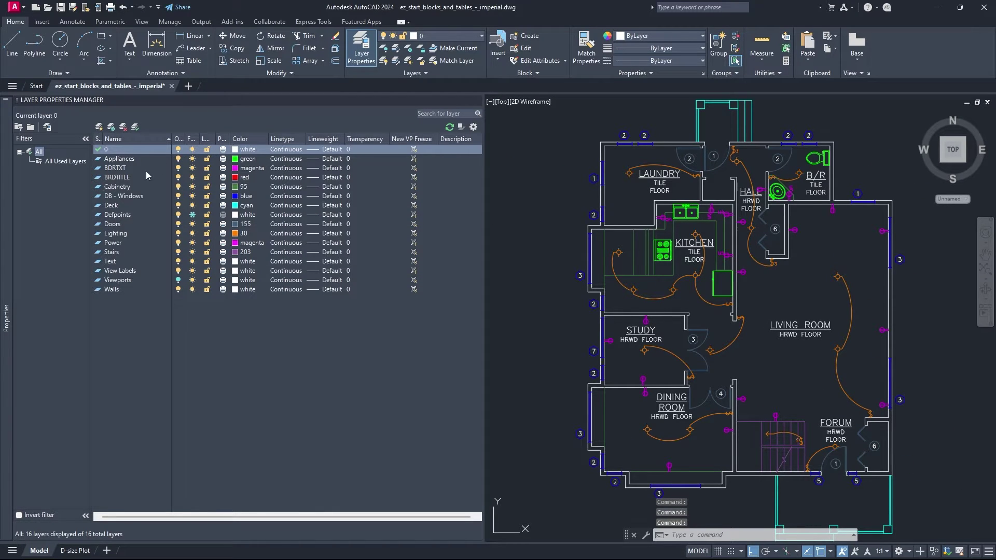
{"action": "left_click", "coordinate": [126, 289]}
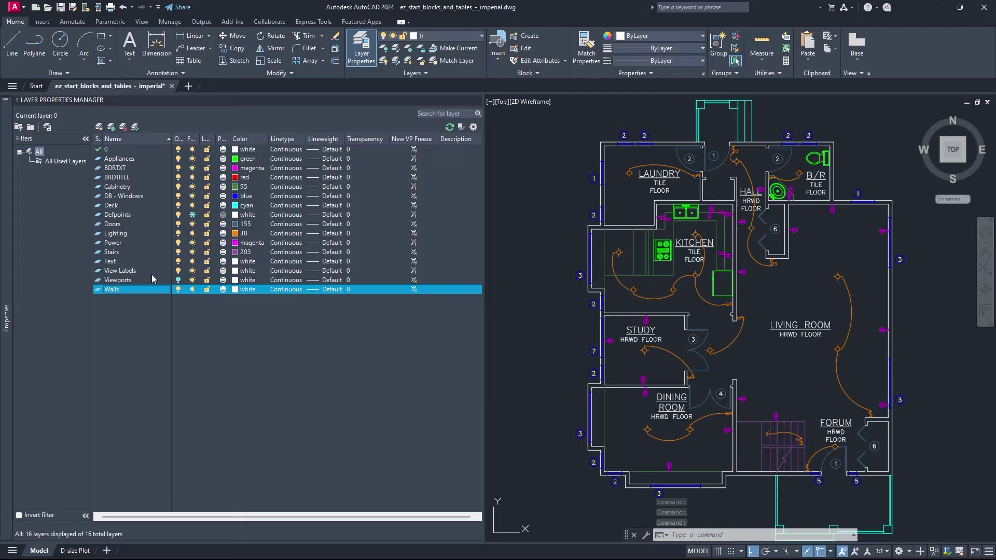
{"action": "left_click", "coordinate": [121, 128]}
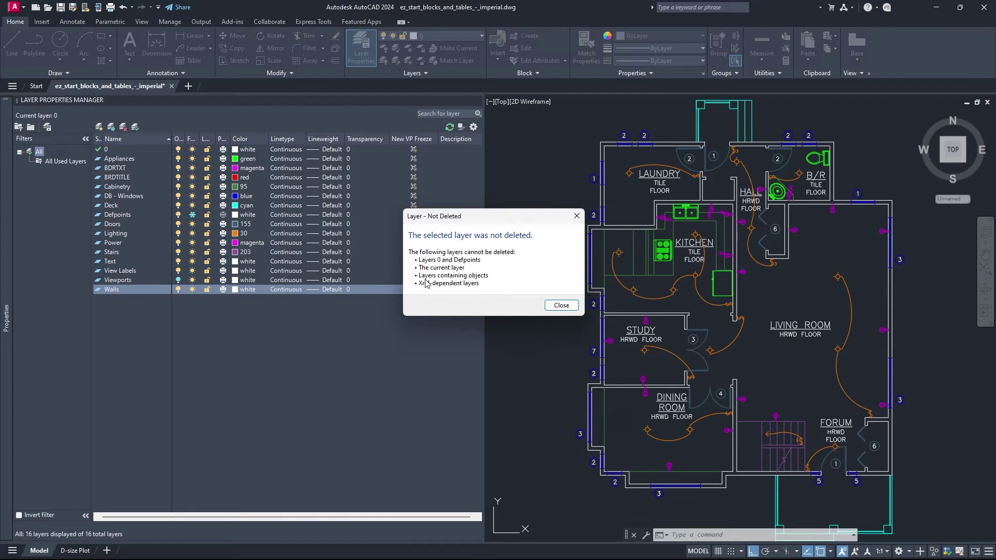
{"action": "left_click", "coordinate": [558, 305]}
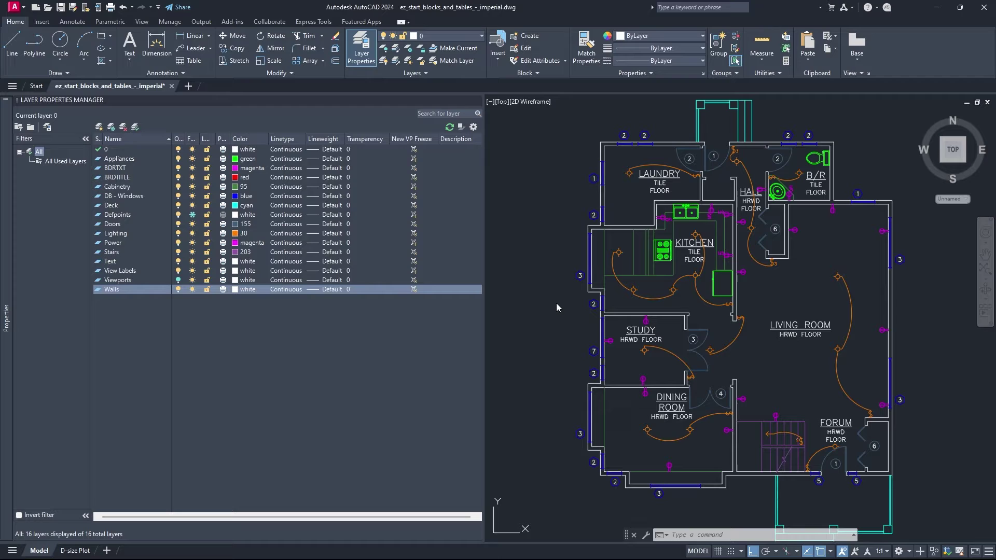
{"action": "left_click", "coordinate": [605, 146]}
{"action": "left_click", "coordinate": [625, 213]}
{"action": "key", "text": "Escape"}
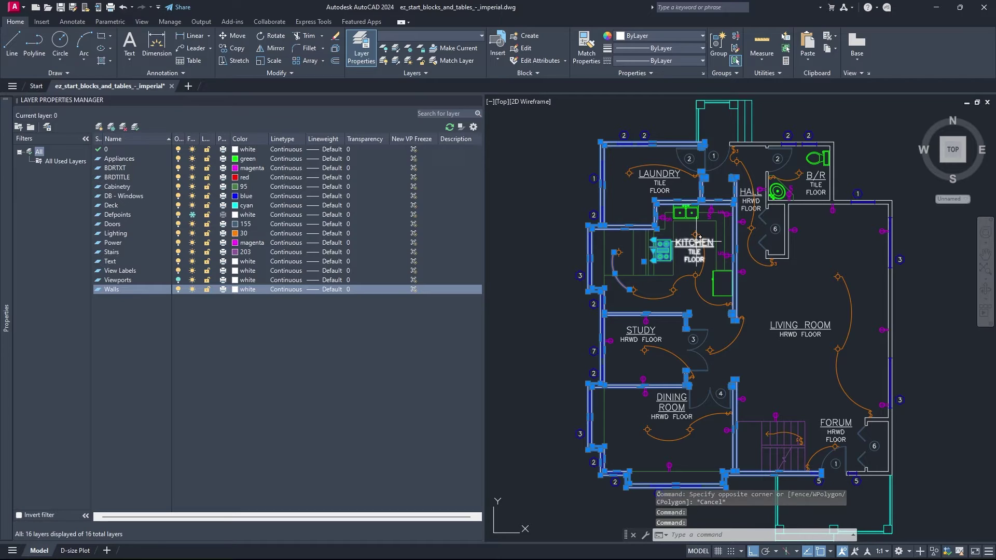
{"action": "key", "text": "Escape"}
{"action": "key", "text": "Escape"}
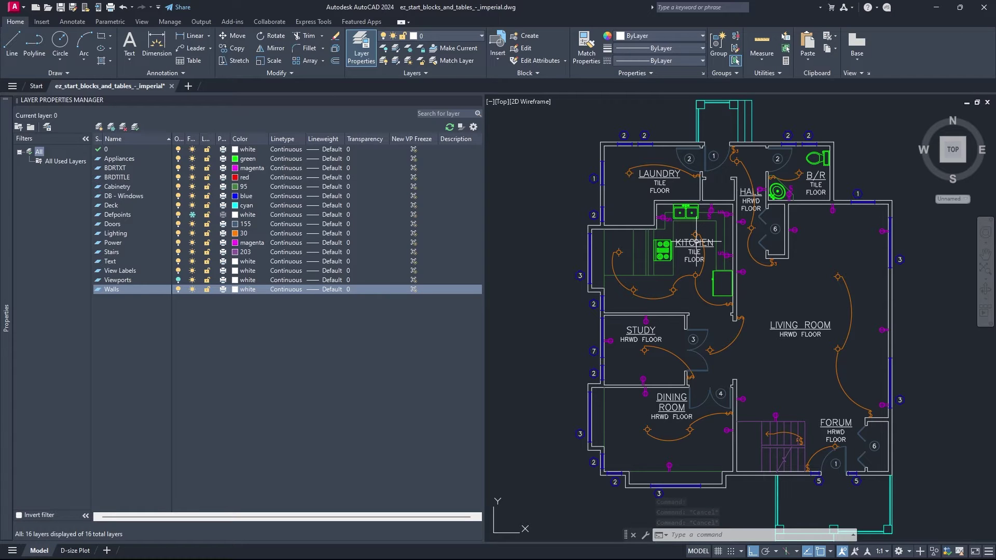
Step: Lock every layer in the drawing except the Walls layer
{"action": "left_click", "coordinate": [207, 310]}
{"action": "key", "text": "ctrl+a"}
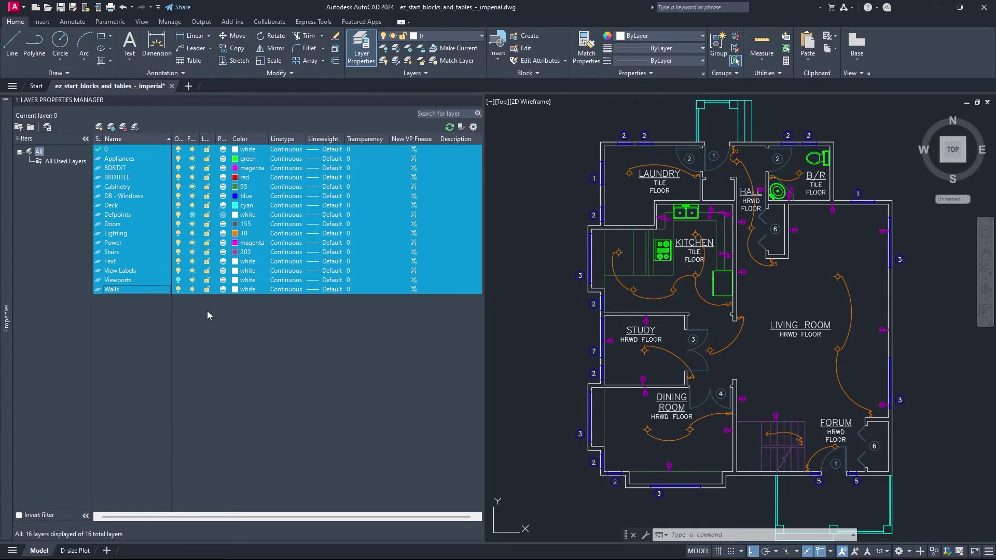
{"action": "left_click", "coordinate": [207, 289]}
{"action": "left_click", "coordinate": [207, 289]}
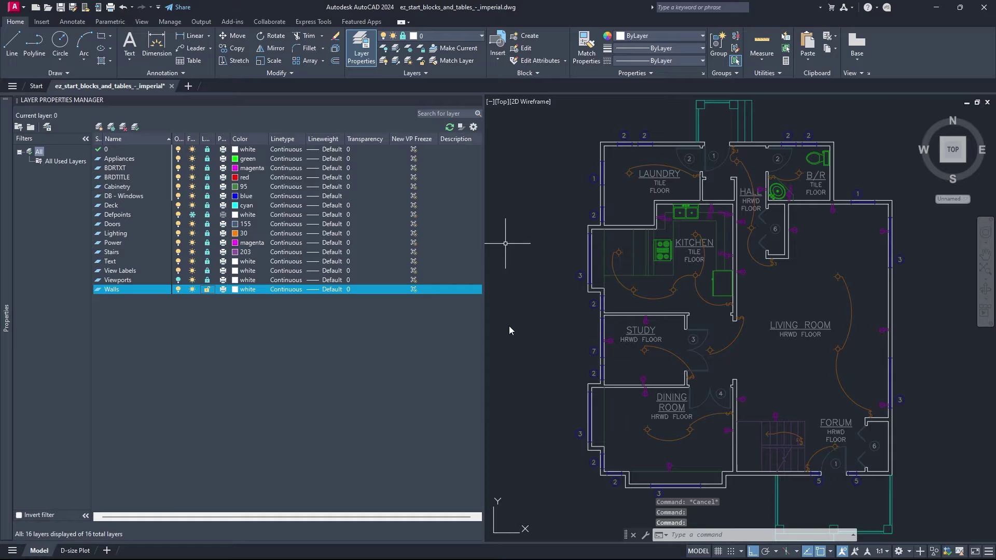
Step: Erase all objects on the unlocked Walls layer and delete the emptied Walls layer
{"action": "left_click", "coordinate": [529, 324]}
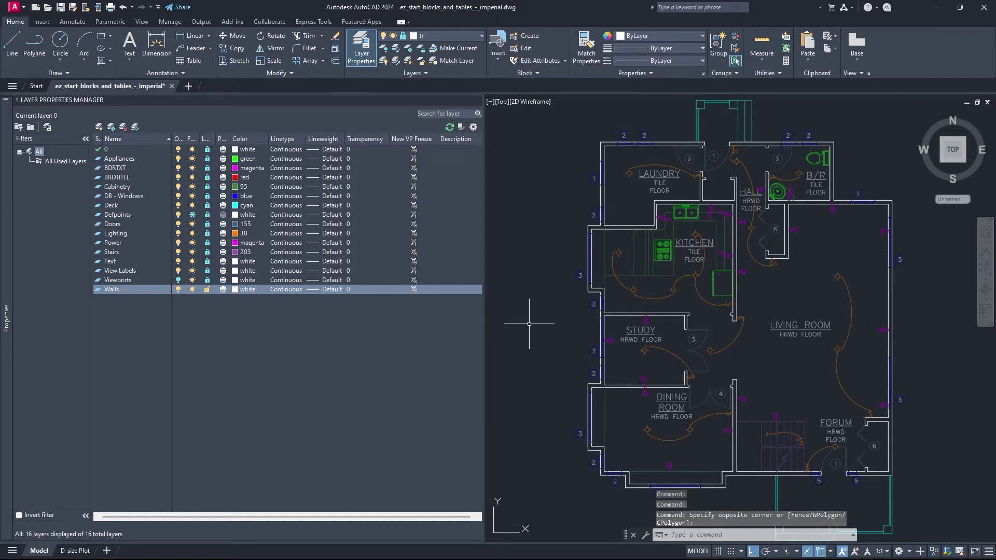
{"action": "key", "text": "ctrl+a"}
{"action": "key", "text": "Delete"}
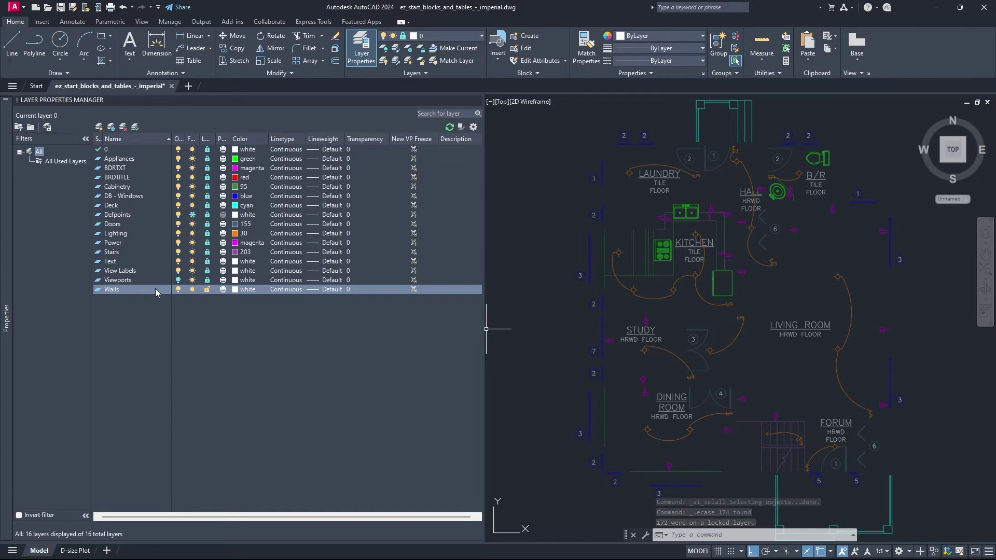
{"action": "left_click", "coordinate": [122, 127]}
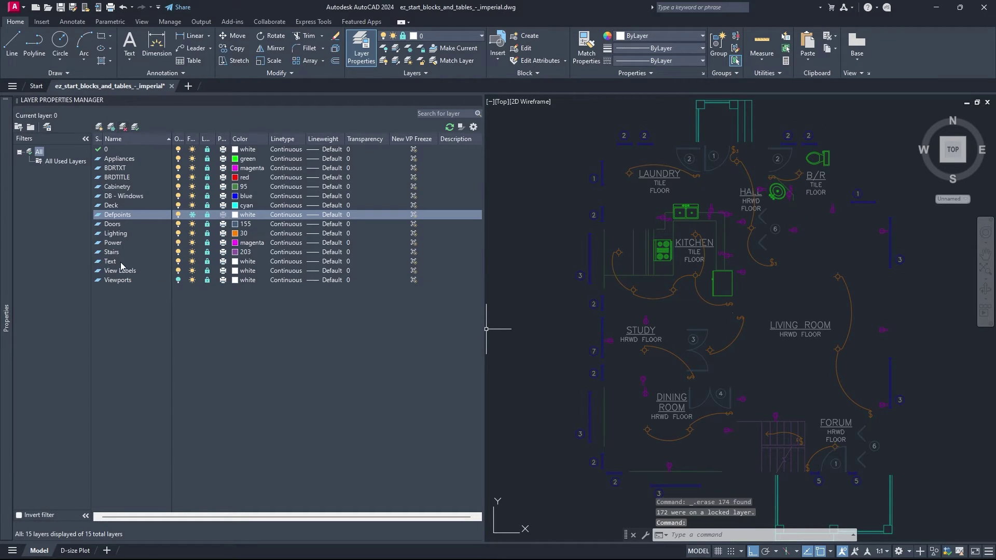
Step: Unlock all remaining layers and close the Layer Properties Manager
{"action": "key", "text": "ctrl+a"}
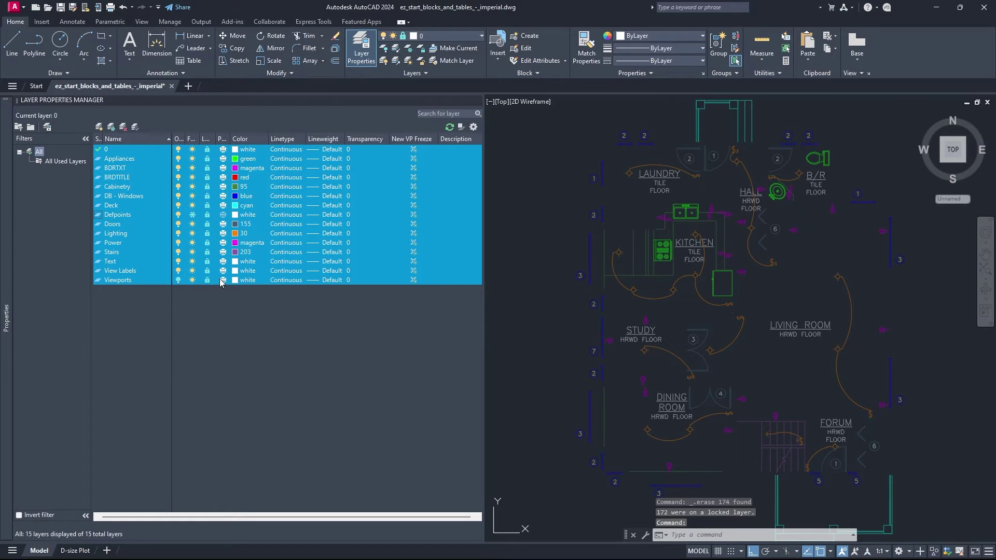
{"action": "left_click", "coordinate": [207, 279]}
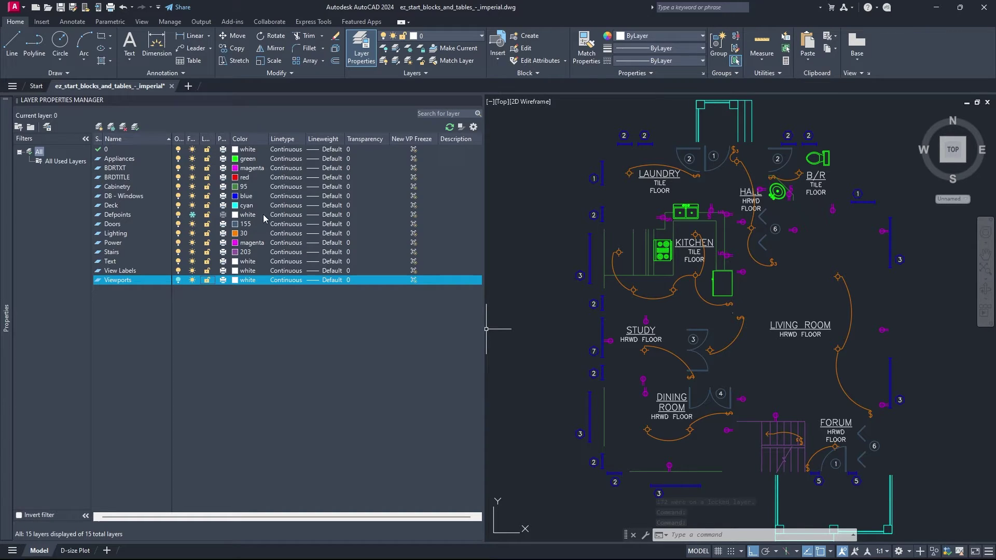
{"action": "left_click", "coordinate": [361, 45]}
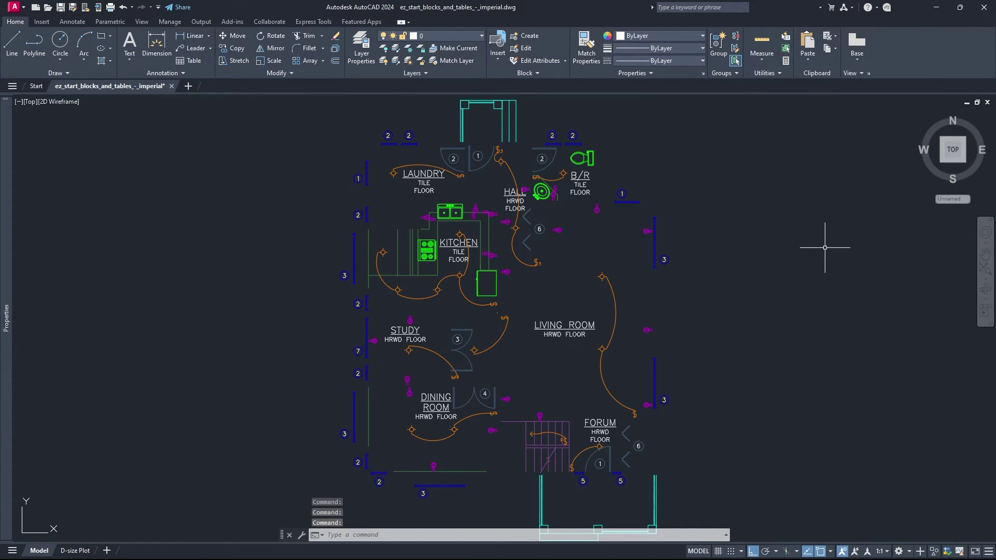
Step: Run LAYDEL with the Name option to list the layers that can be deleted
{"action": "type", "text": "LAYDel"}
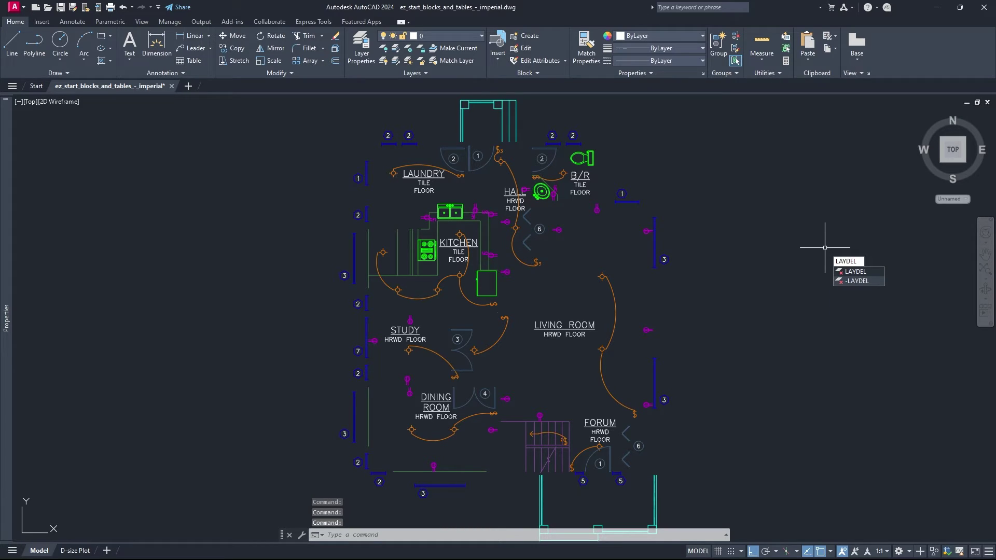
{"action": "key", "text": "Return"}
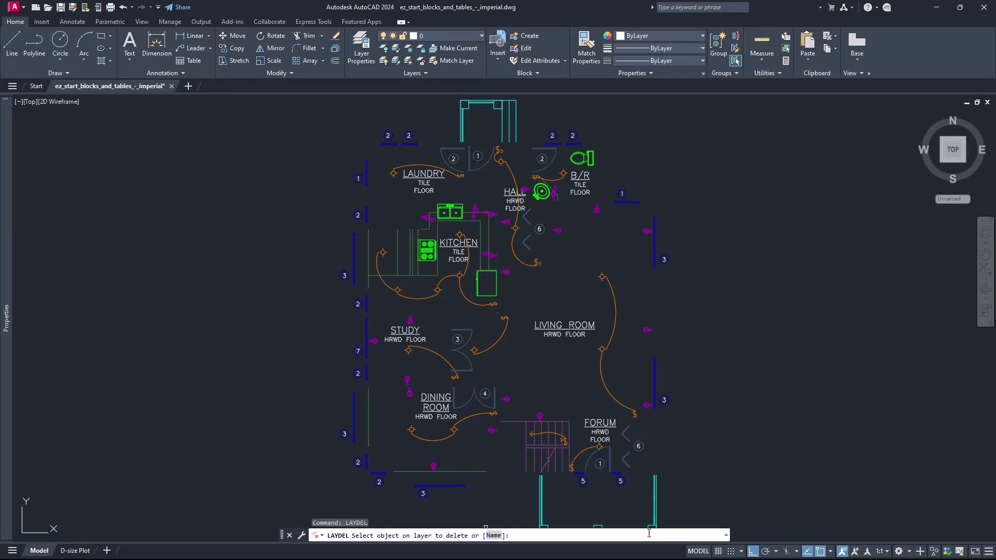
{"action": "type", "text": "n"}
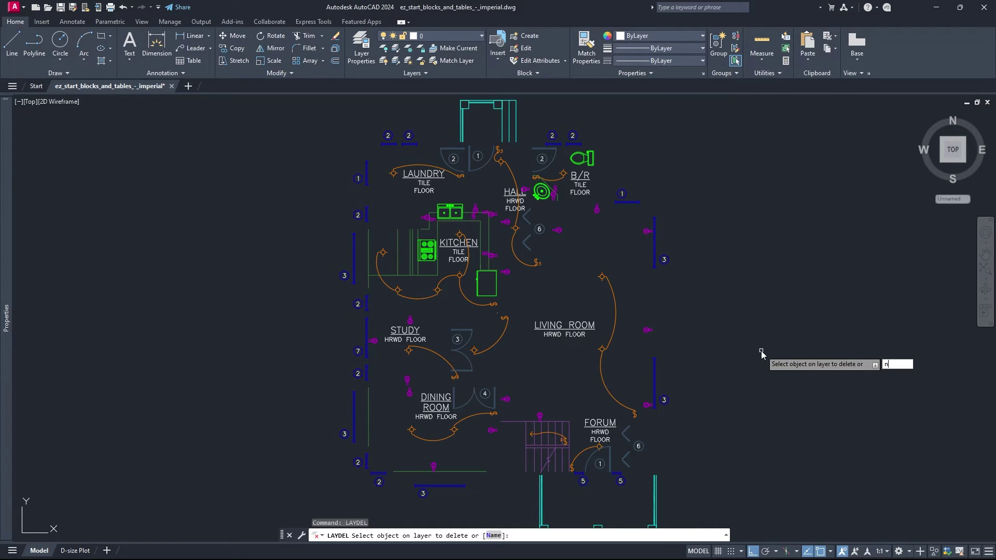
{"action": "key", "text": "Return"}
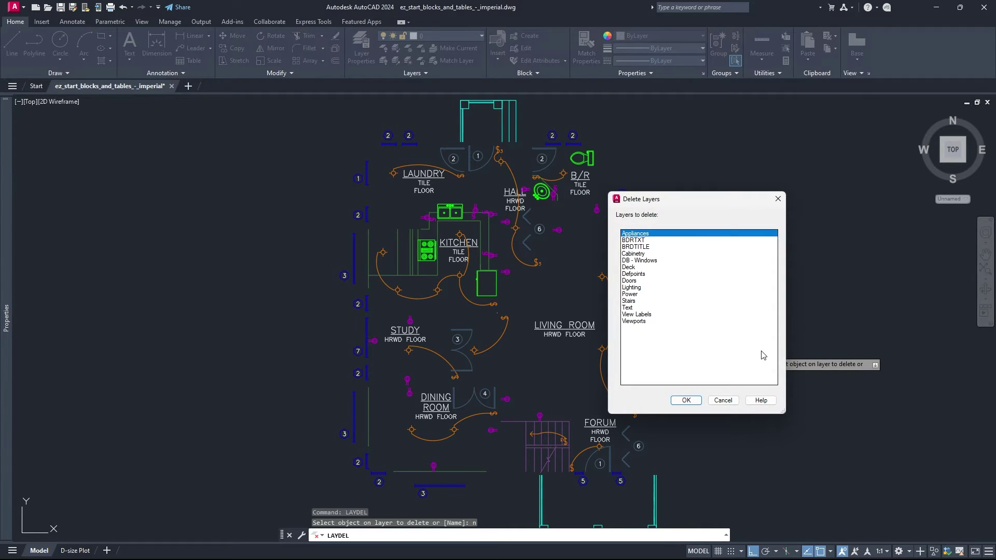
{"action": "left_click_drag", "start_coordinate": [720, 201], "coordinate": [529, 201]}
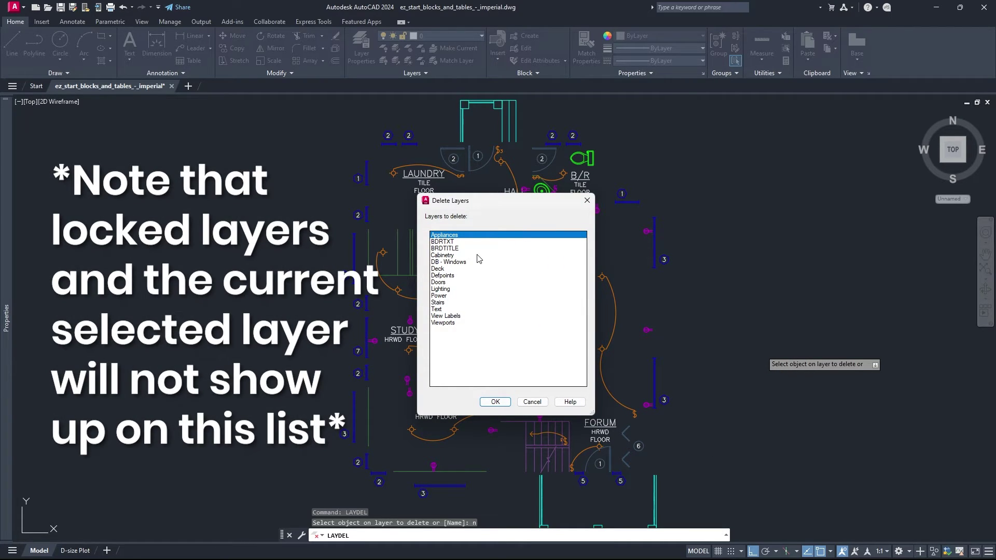
Step: Try selecting single layers, the whole list, and the combination BDRTXT, DB - Windows, Doors and Text in the Delete Layers dialog
{"action": "left_click", "coordinate": [478, 283]}
{"action": "left_click", "coordinate": [478, 310]}
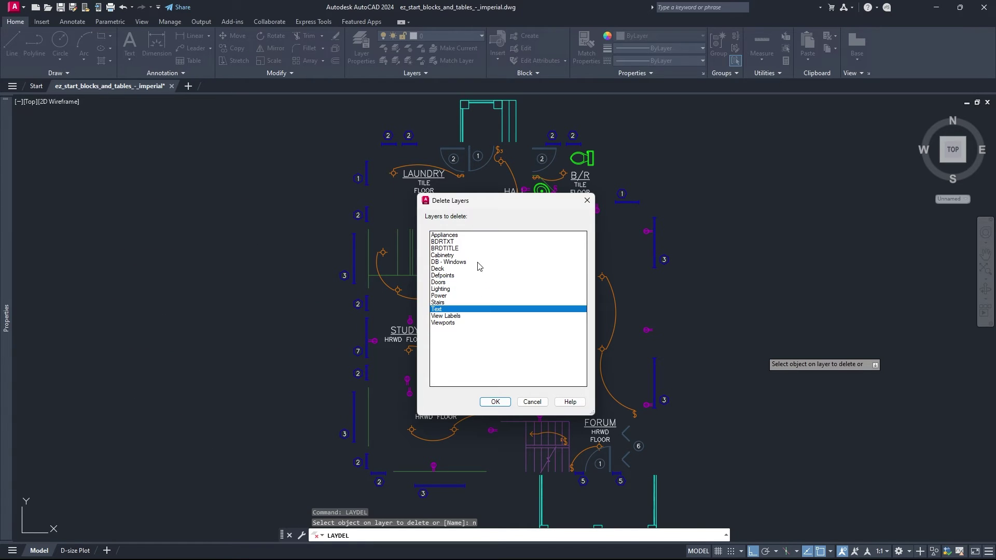
{"action": "left_click", "coordinate": [479, 262]}
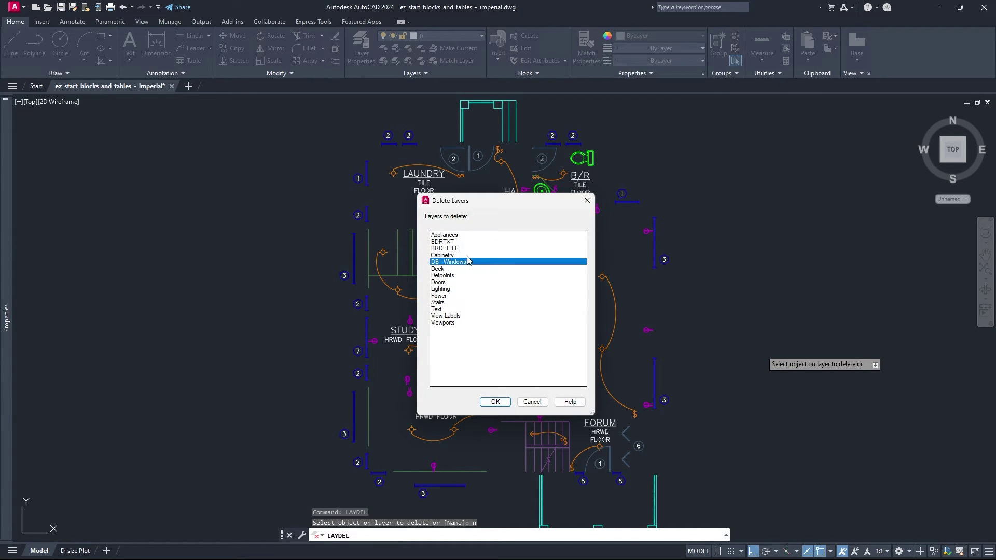
{"action": "left_click", "coordinate": [498, 235]}
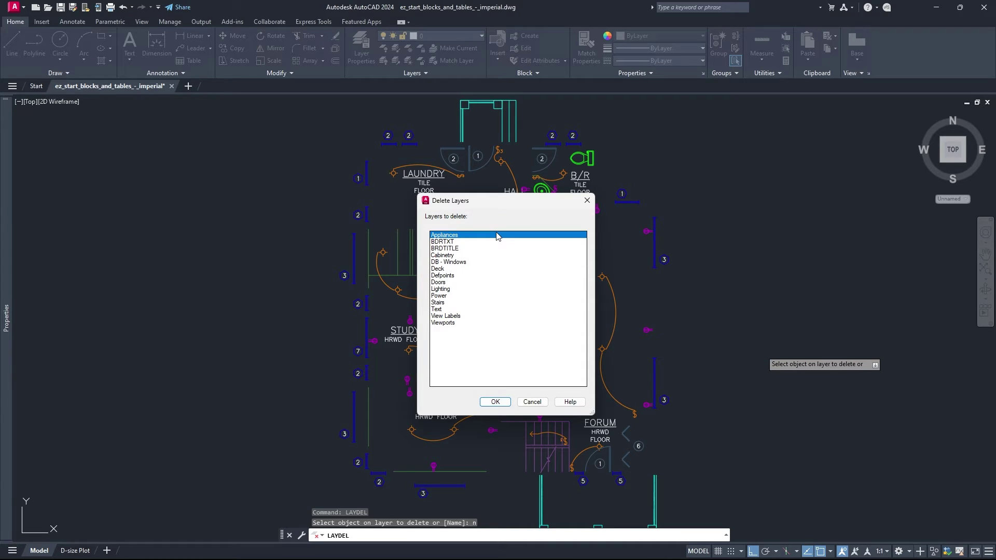
{"action": "left_click", "coordinate": [495, 330], "text": "shift"}
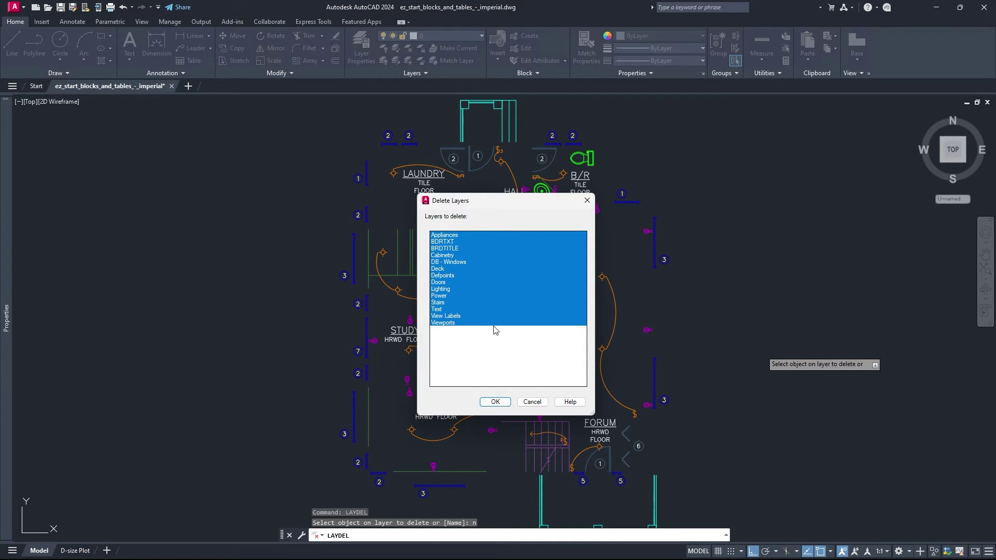
{"action": "left_click", "coordinate": [494, 241]}
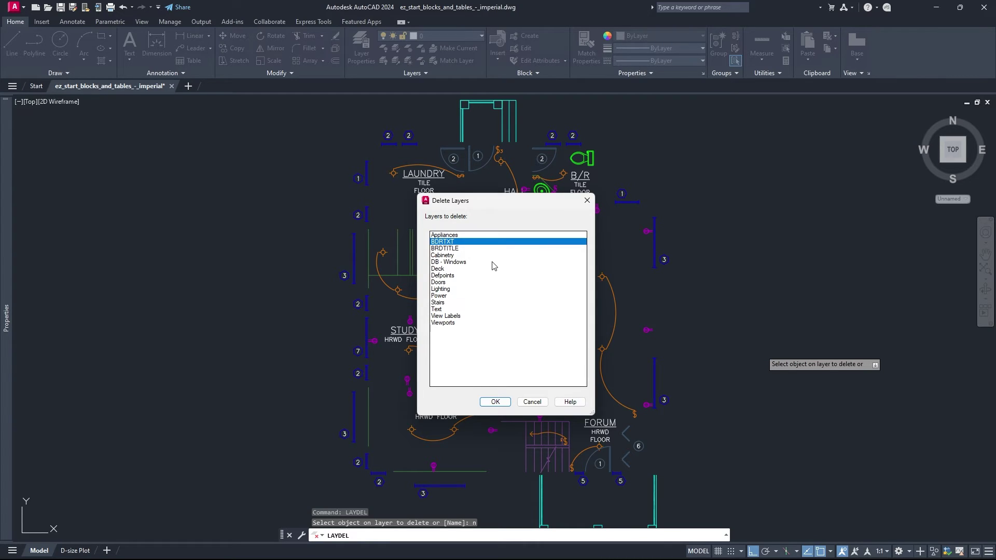
{"action": "left_click", "coordinate": [493, 262], "text": "ctrl"}
{"action": "left_click", "coordinate": [490, 284], "text": "ctrl"}
{"action": "left_click", "coordinate": [489, 310], "text": "ctrl"}
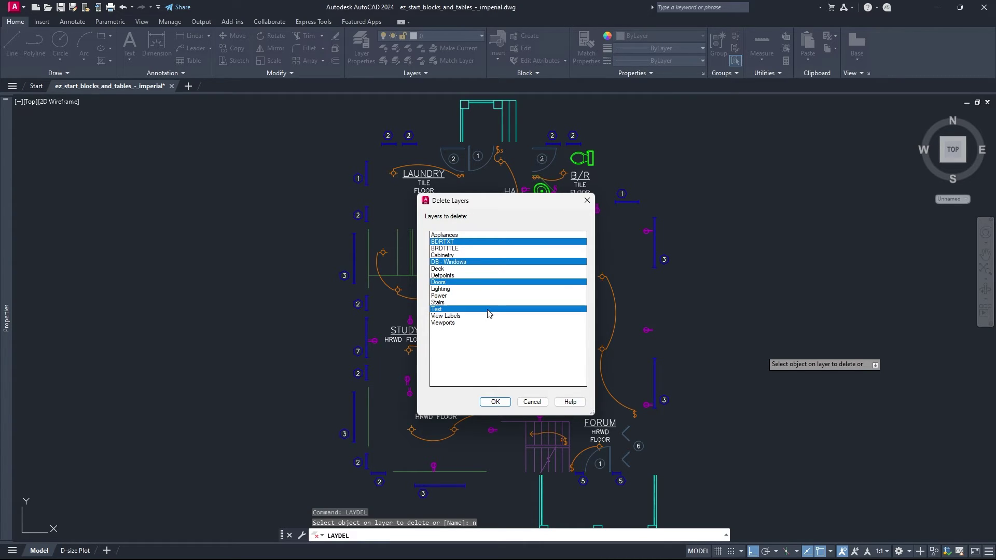
{"action": "left_click_drag", "start_coordinate": [497, 205], "coordinate": [694, 210]}
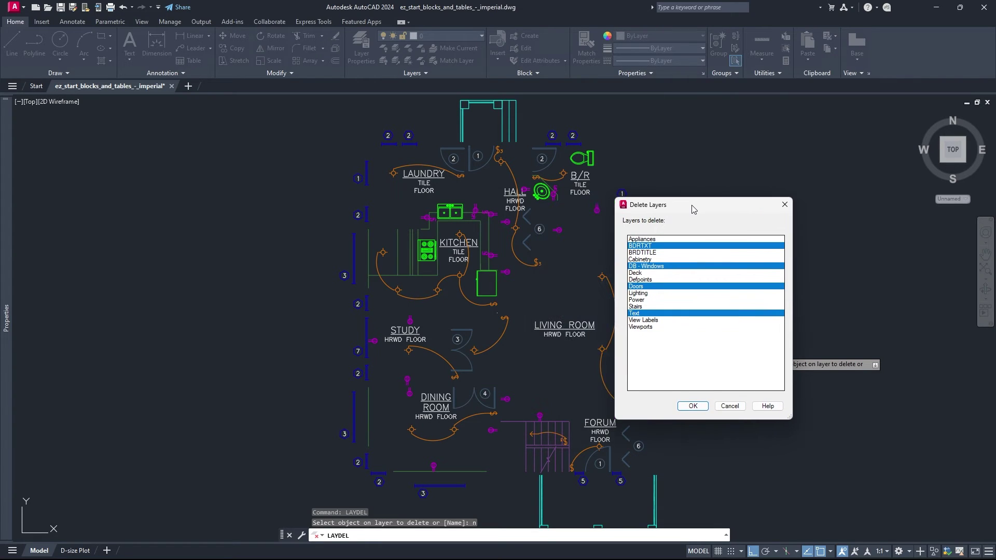
Step: Delete the Appliances and Text layers together with all their objects
{"action": "left_click", "coordinate": [654, 239]}
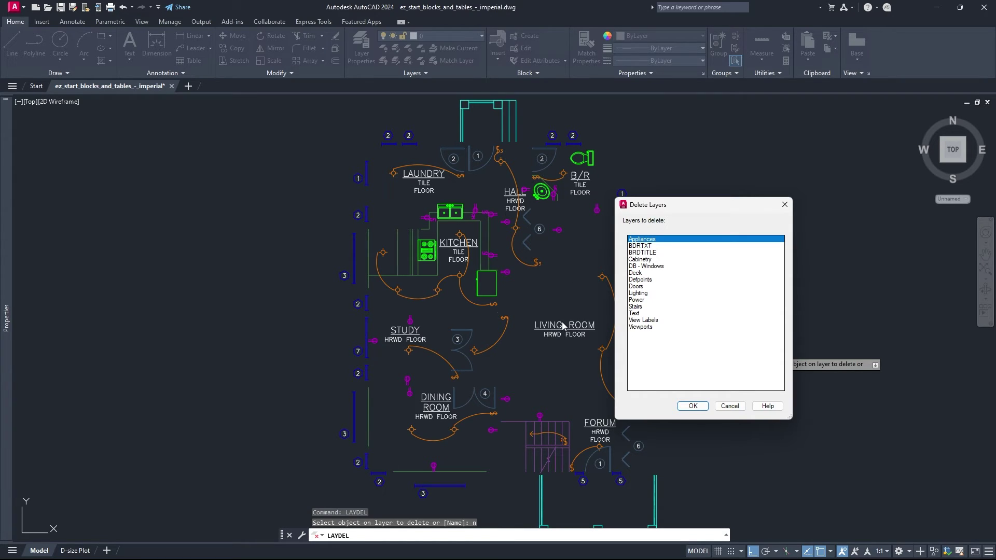
{"action": "left_click", "coordinate": [647, 314], "text": "ctrl"}
{"action": "left_click", "coordinate": [694, 407]}
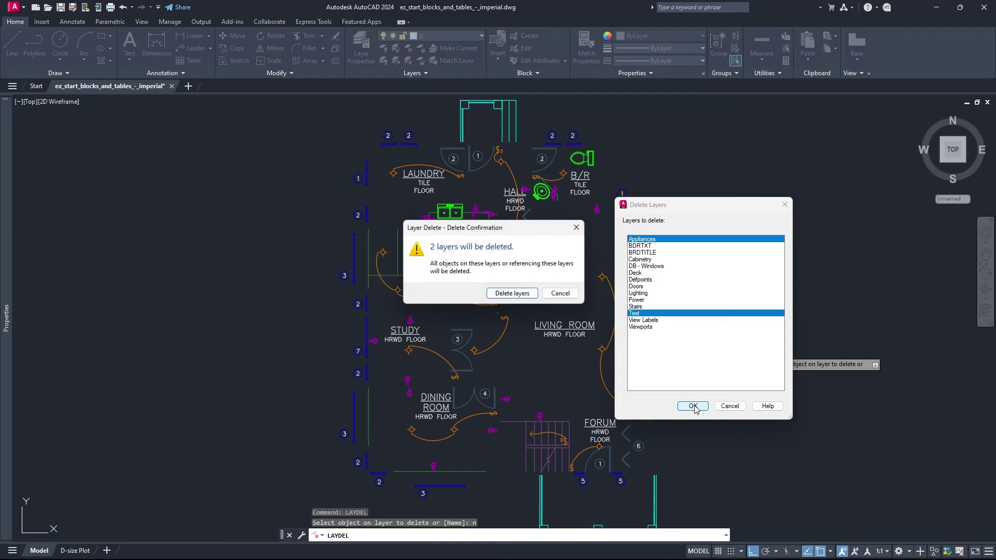
{"action": "left_click", "coordinate": [512, 293]}
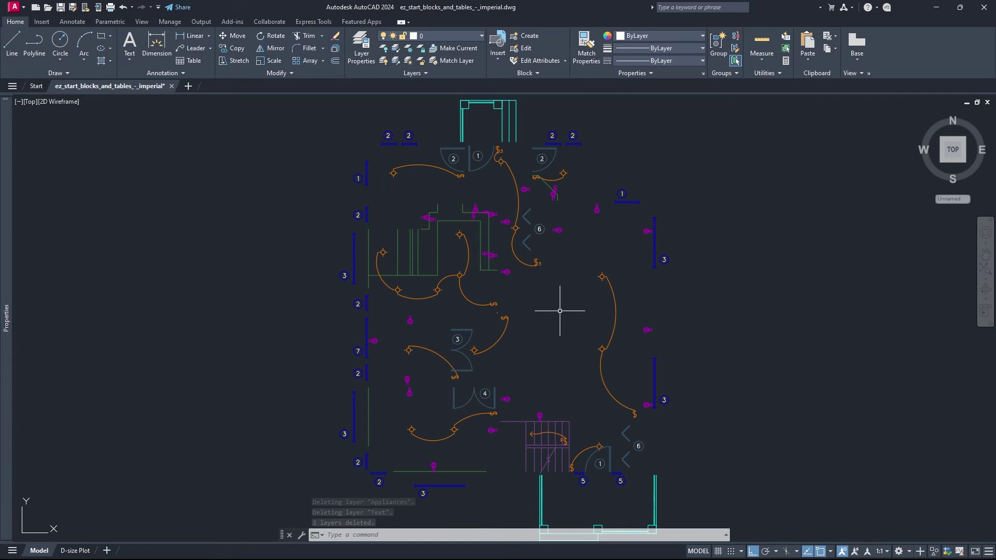
Step: Undo the layer deletions and the erasing of the wall objects
{"action": "key", "text": "ctrl+z"}
{"action": "key", "text": "ctrl+z"}
{"action": "key", "text": "ctrl+z"}
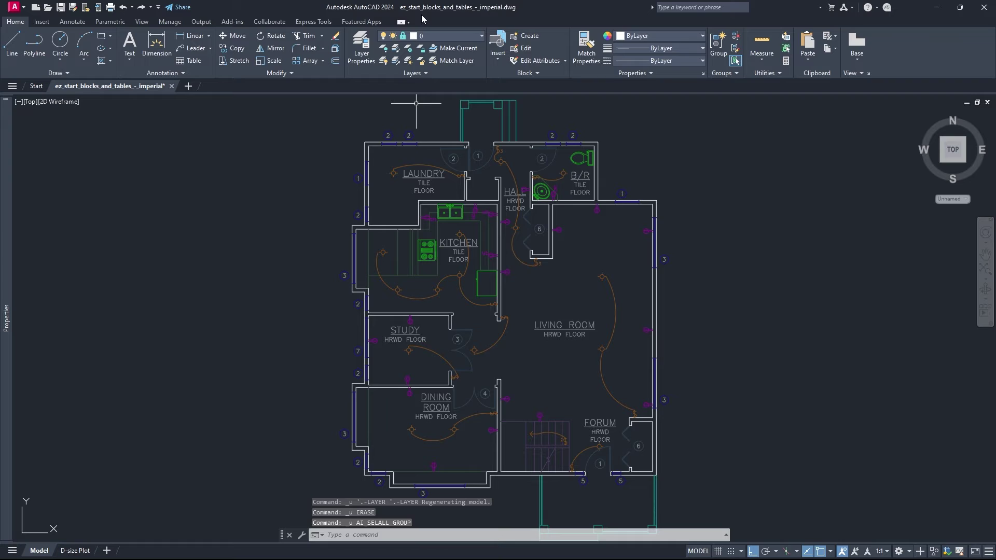
Step: Unlock all layers of the restored floor plan and close the layer manager
{"action": "left_click", "coordinate": [426, 38]}
{"action": "left_click", "coordinate": [425, 37]}
{"action": "left_click", "coordinate": [361, 45]}
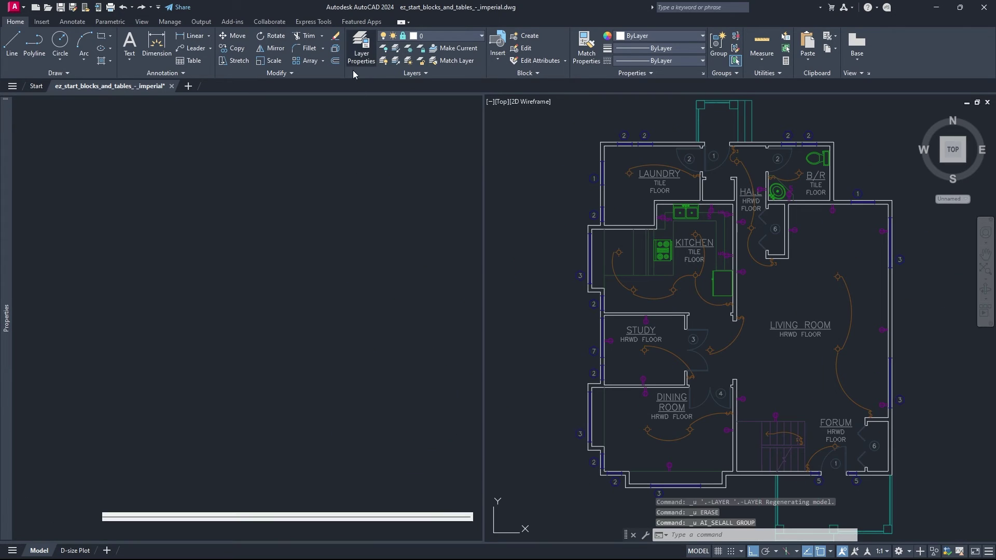
{"action": "key", "text": "ctrl+a"}
{"action": "left_click", "coordinate": [361, 45]}
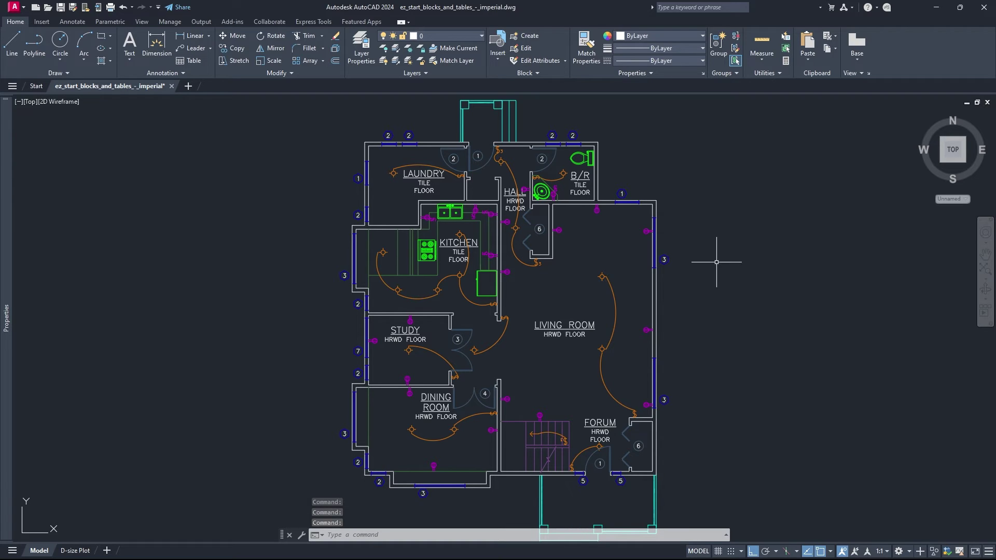
Step: Create eleven new empty layers with default names and properties, and refresh the layer list
{"action": "left_click", "coordinate": [361, 46]}
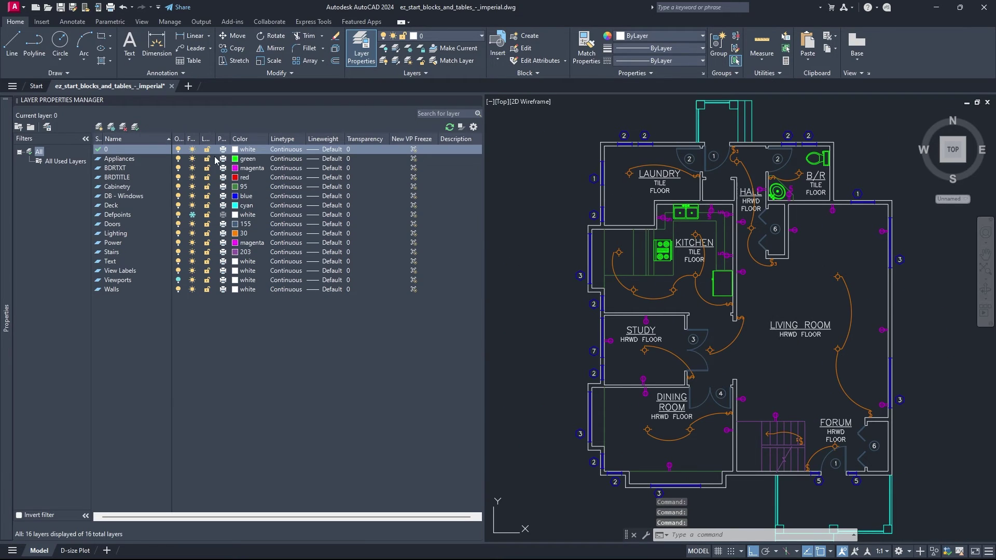
{"action": "left_click", "coordinate": [99, 127]}
{"action": "left_click", "coordinate": [98, 127]}
{"action": "left_click", "coordinate": [99, 127]}
{"action": "left_click", "coordinate": [98, 127]}
{"action": "left_click", "coordinate": [98, 128]}
{"action": "left_click", "coordinate": [99, 128]}
{"action": "left_click", "coordinate": [99, 127]}
{"action": "left_click", "coordinate": [99, 127]}
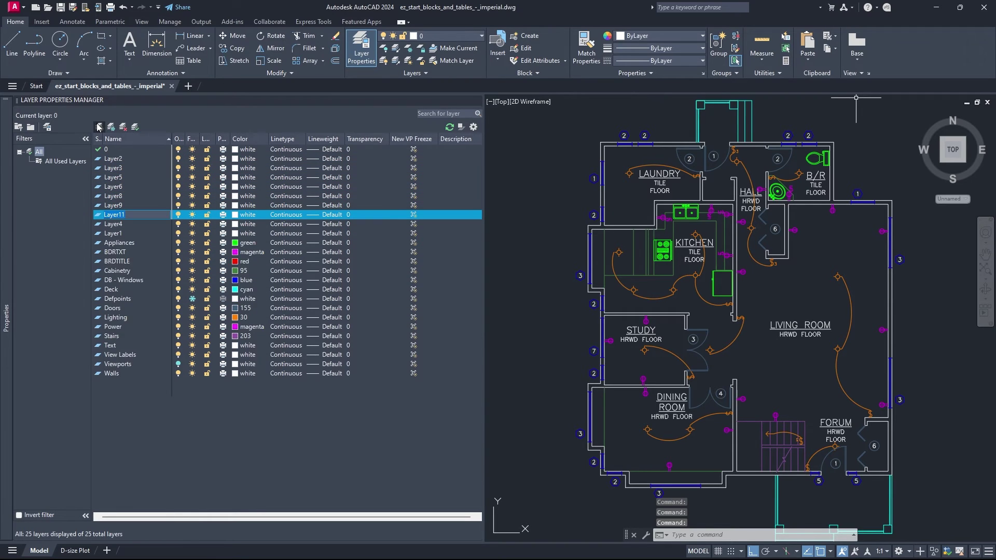
{"action": "left_click", "coordinate": [365, 56]}
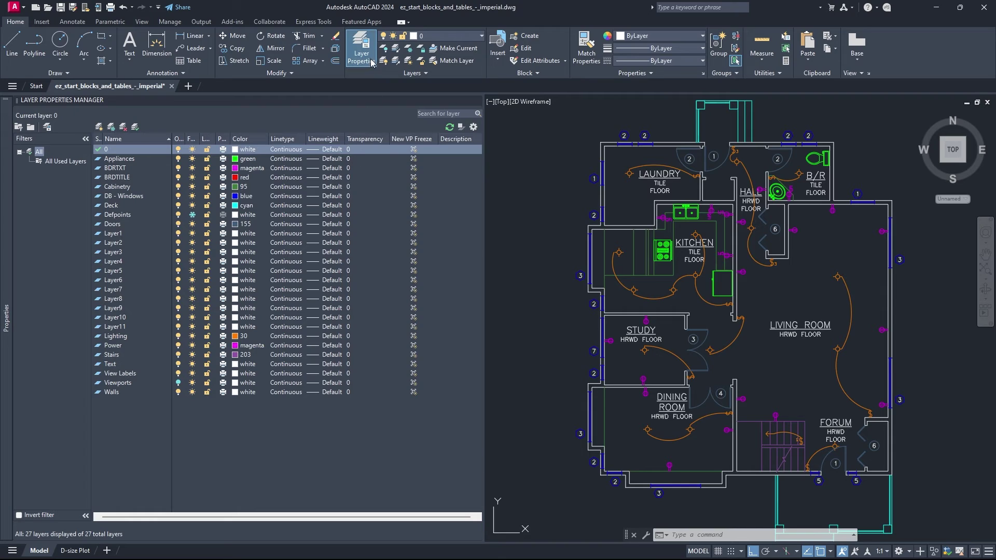
Step: Close the layer manager and list the unused layers with the PURGE command
{"action": "left_click", "coordinate": [361, 46]}
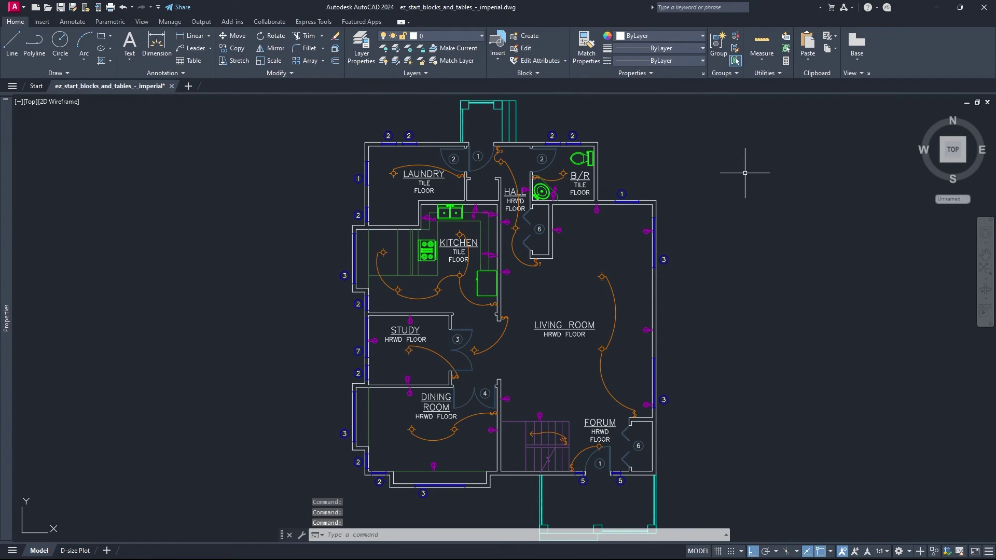
{"action": "type", "text": "PURGE"}
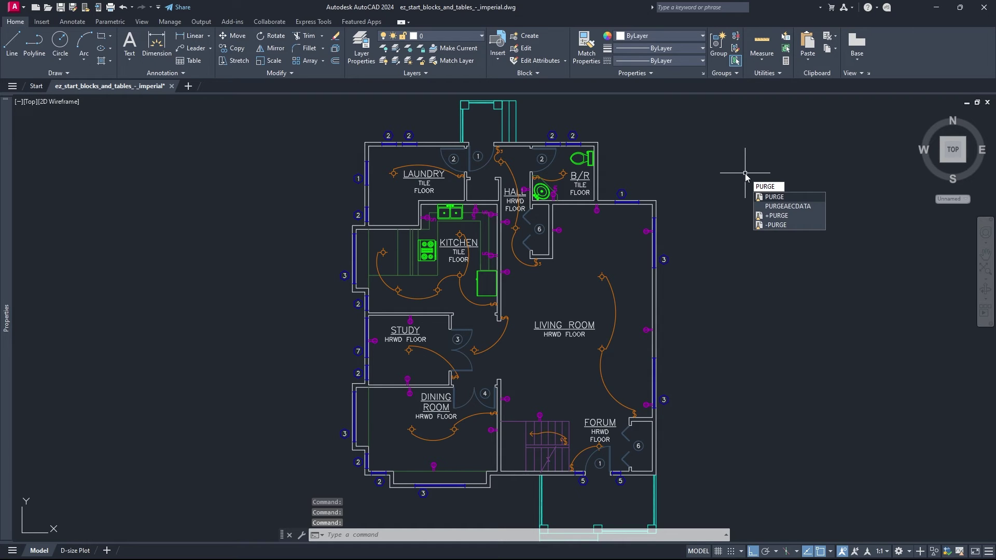
{"action": "key", "text": "Return"}
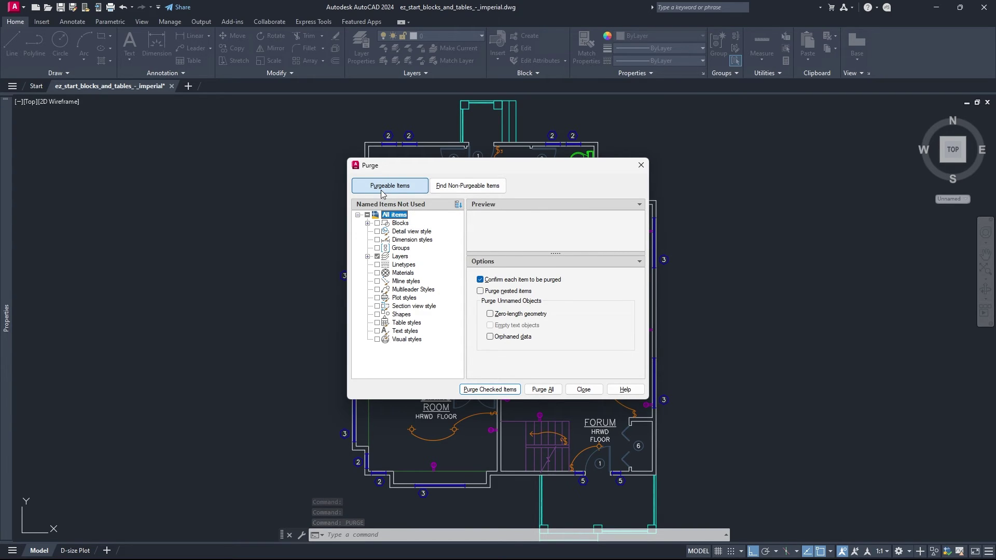
{"action": "left_click", "coordinate": [367, 257]}
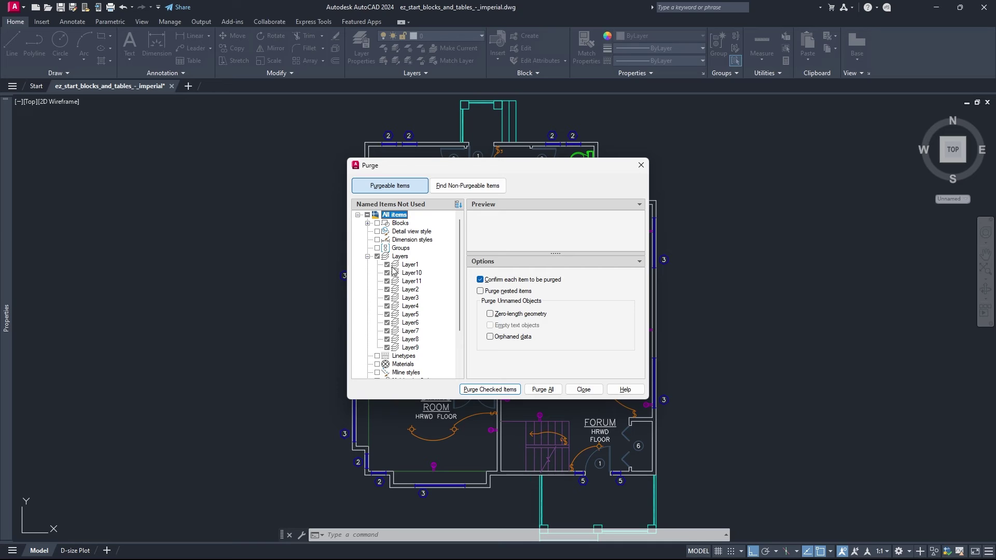
Step: Select Layer1 through Layer11 as a group, uncheck them all, and check them all again for purging
{"action": "left_click", "coordinate": [410, 265]}
{"action": "left_click", "coordinate": [411, 347], "text": "shift"}
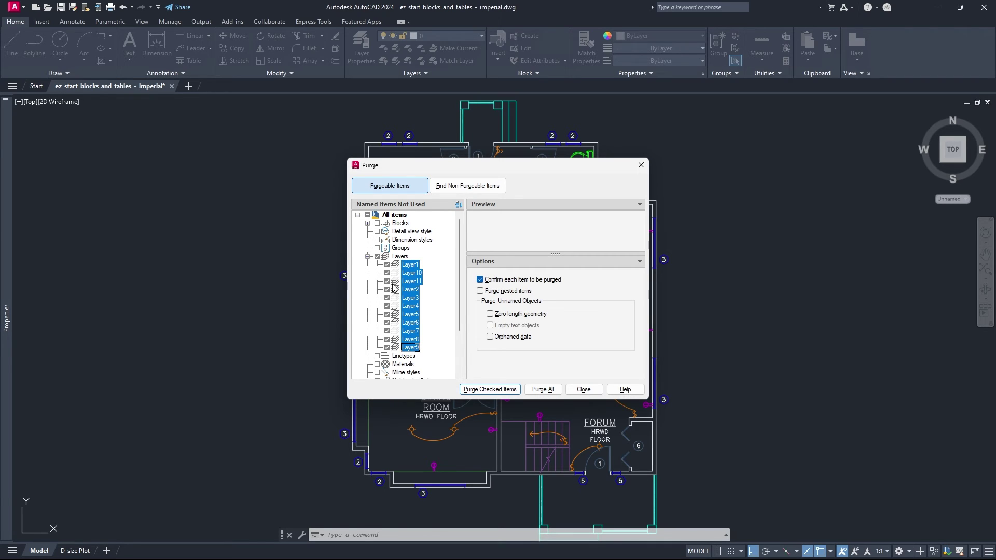
{"action": "left_click", "coordinate": [387, 265]}
{"action": "left_click", "coordinate": [413, 266]}
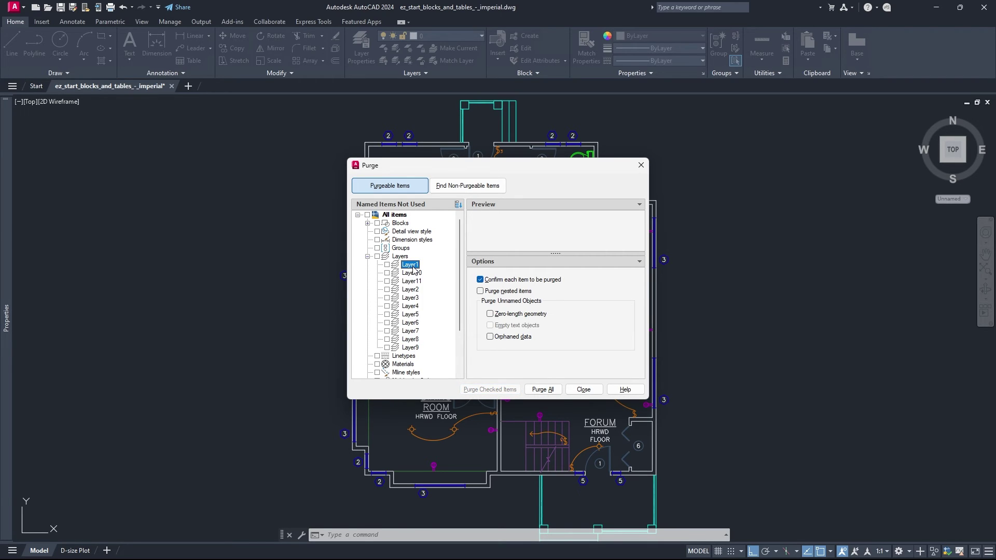
{"action": "left_click", "coordinate": [408, 348], "text": "shift"}
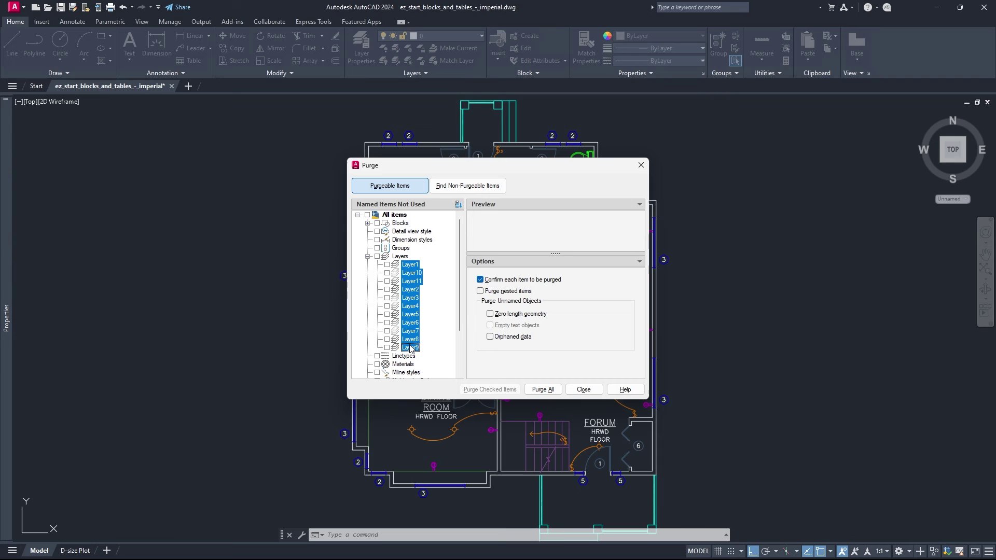
{"action": "left_click", "coordinate": [386, 265]}
Step: Purge all the checked layers at once and review the remaining layers in the layer manager
{"action": "left_click", "coordinate": [489, 389]}
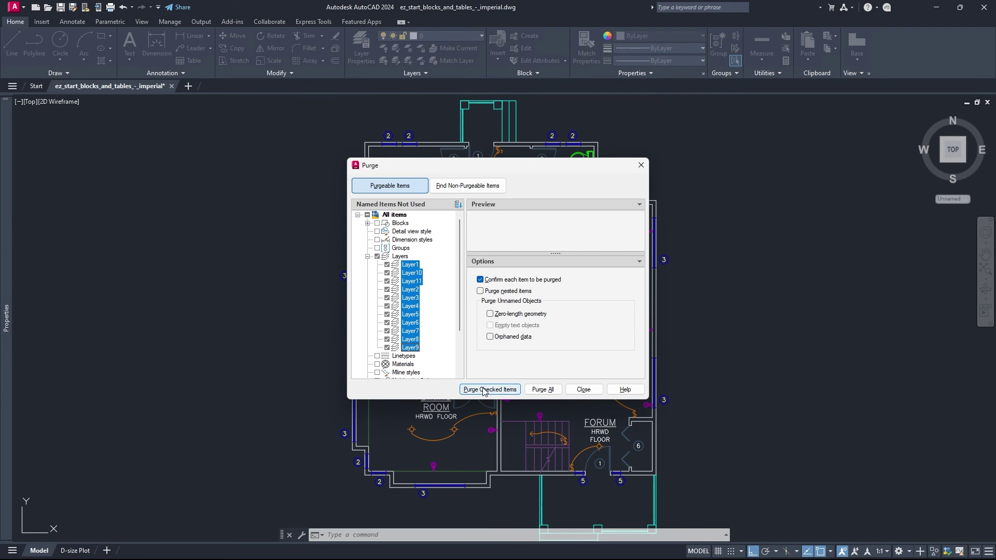
{"action": "left_click", "coordinate": [483, 275]}
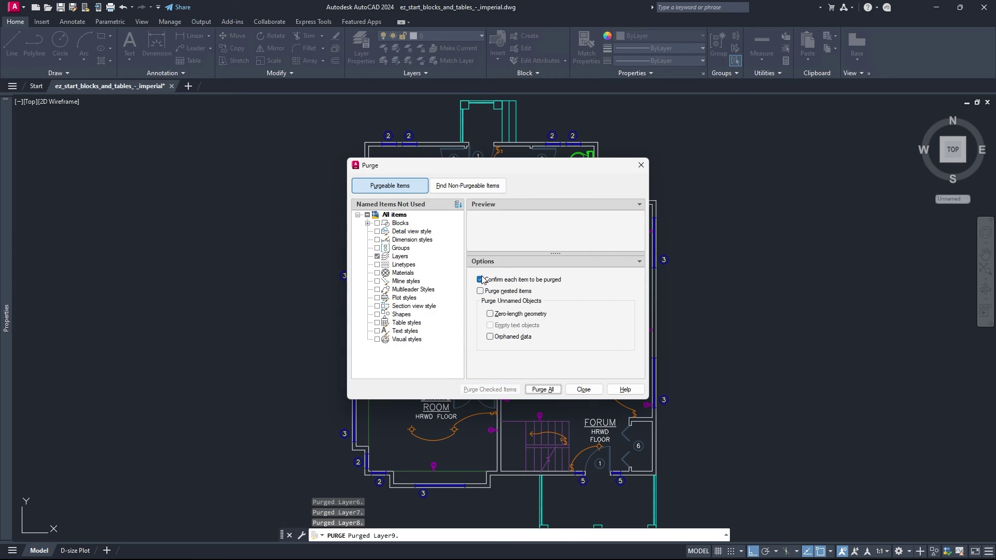
{"action": "left_click", "coordinate": [641, 165]}
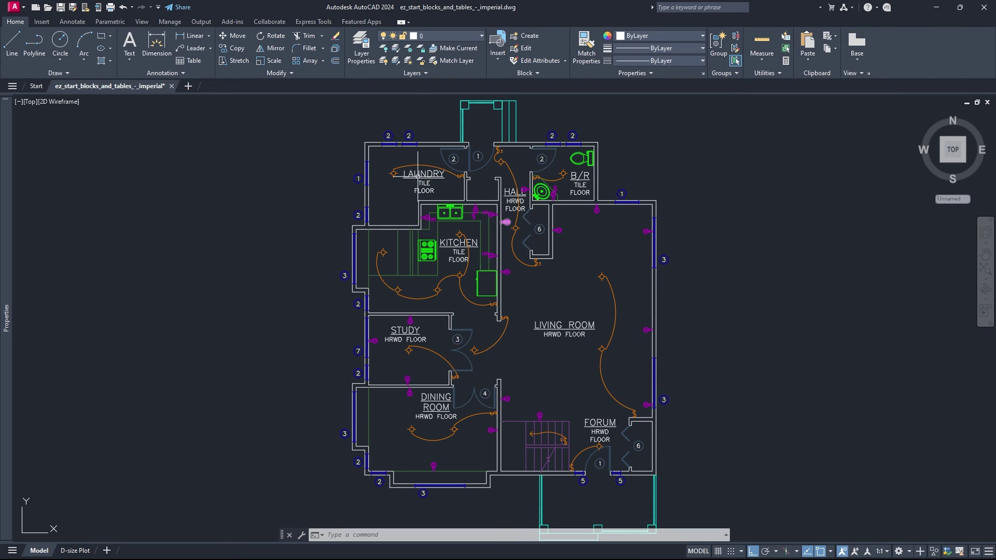
{"action": "left_click", "coordinate": [361, 47]}
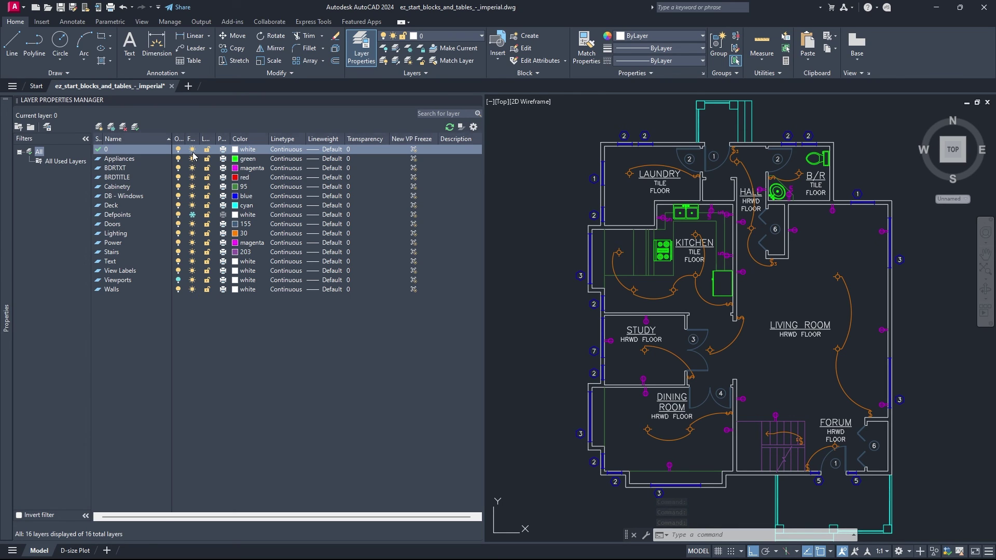
{"action": "left_click", "coordinate": [361, 49]}
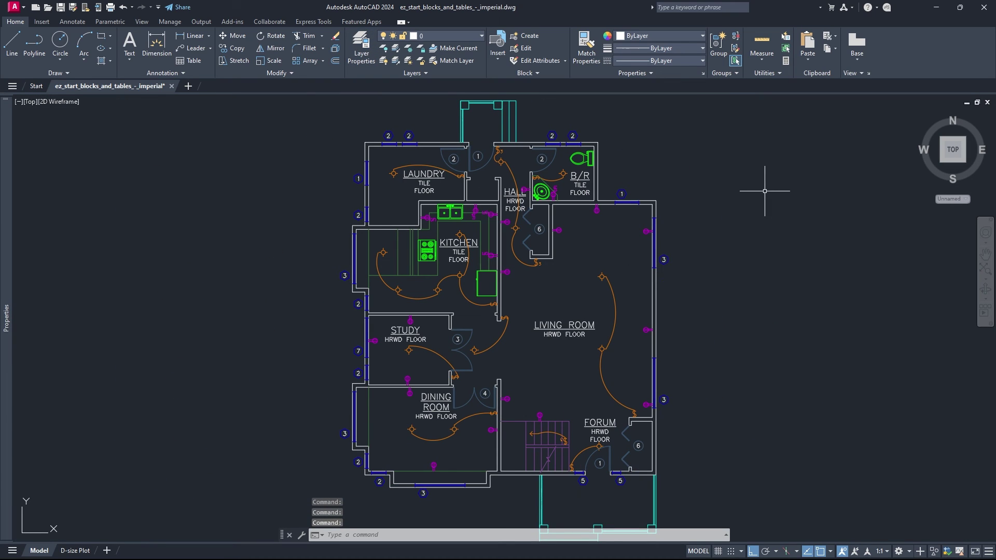
Step: Show the by-name list of deletable layers with LAYDEL and dismiss it without deleting any layer
{"action": "type", "text": "LAYDEL"}
{"action": "key", "text": "Return"}
{"action": "type", "text": "n"}
{"action": "key", "text": "Return"}
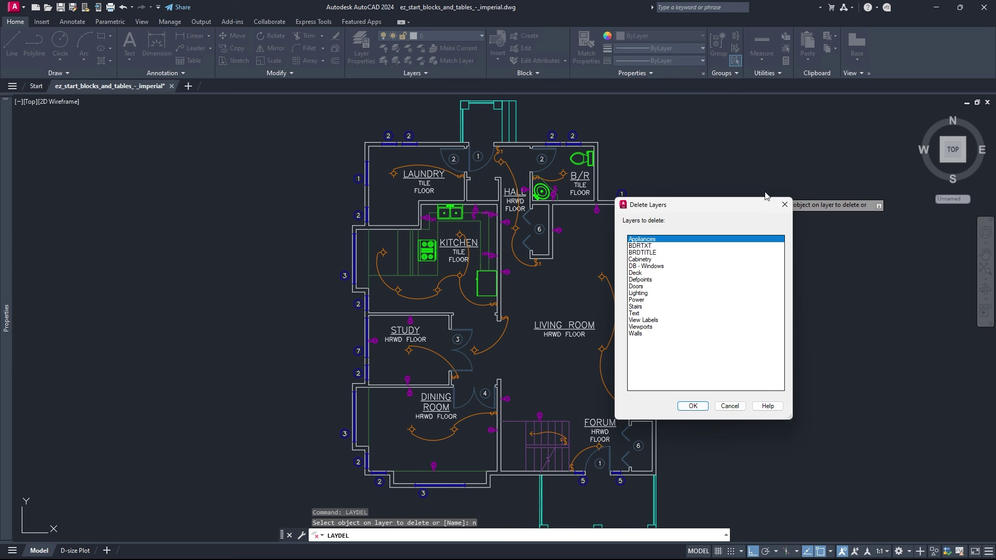
{"action": "left_click", "coordinate": [785, 204]}
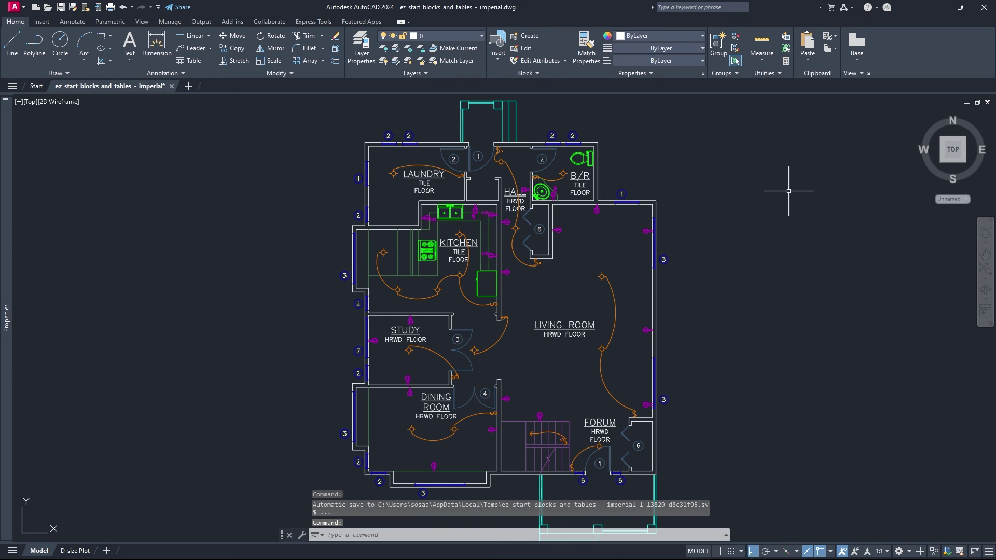